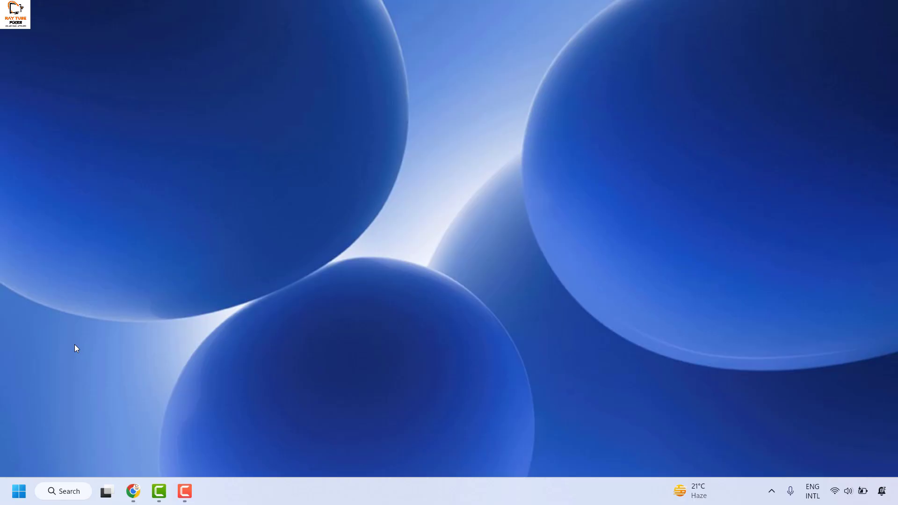
# Launch services.msc from the Run dialog to open the Services console.
pyautogui.rightClick(18, 495)
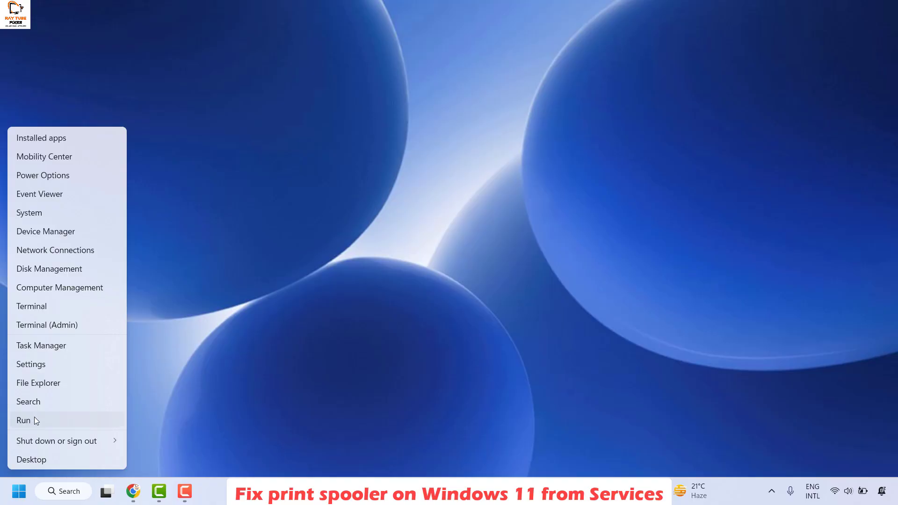
pyautogui.click(34, 419)
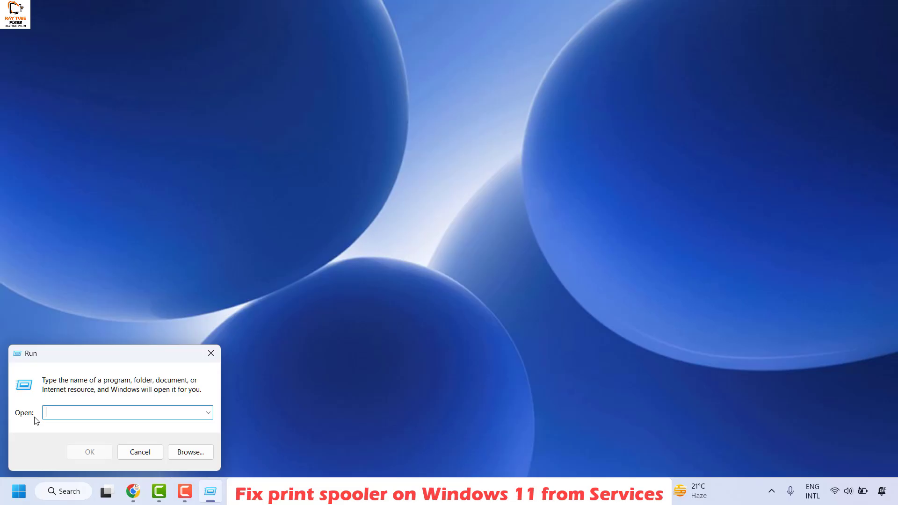
pyautogui.write('services.msc')
pyautogui.click(102, 453)
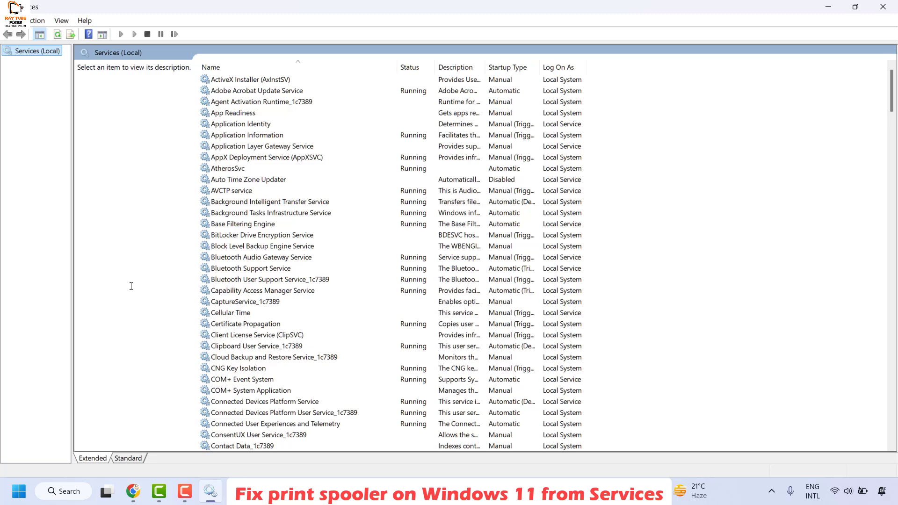
# Stop the Print Spooler service from its Properties dialog, leaving startup type Automatic.
pyautogui.click(222, 233)
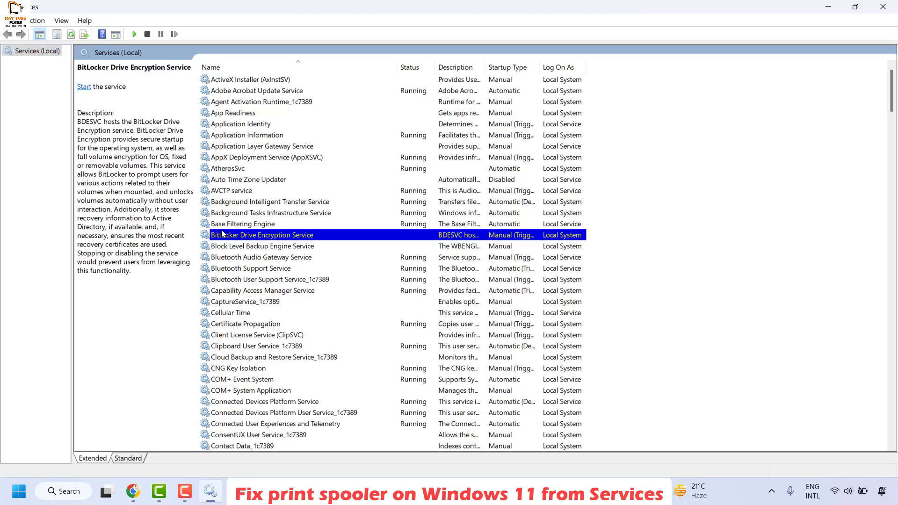
pyautogui.write('pr')
pyautogui.click(233, 202)
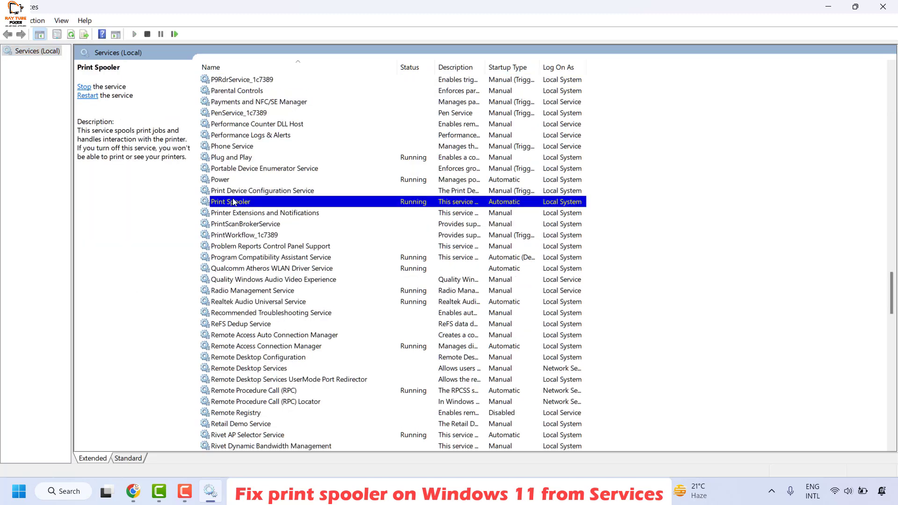
pyautogui.rightClick(233, 202)
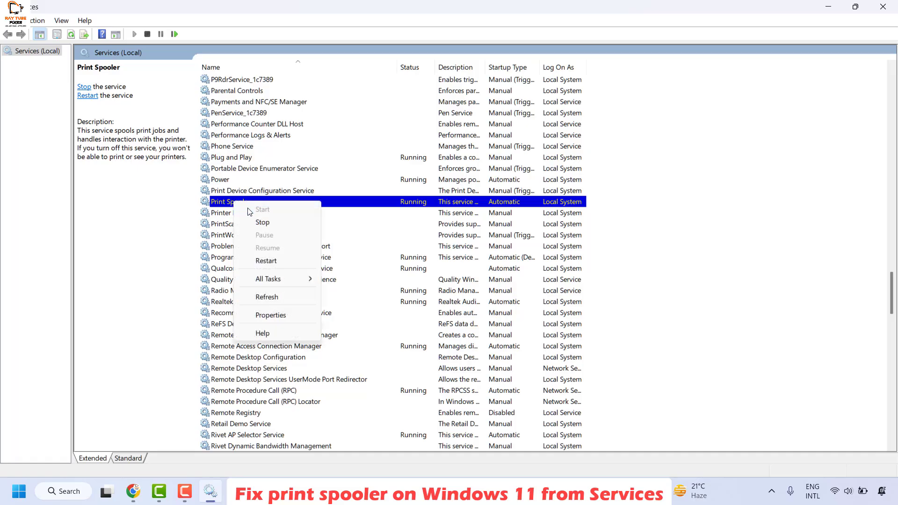
pyautogui.click(271, 316)
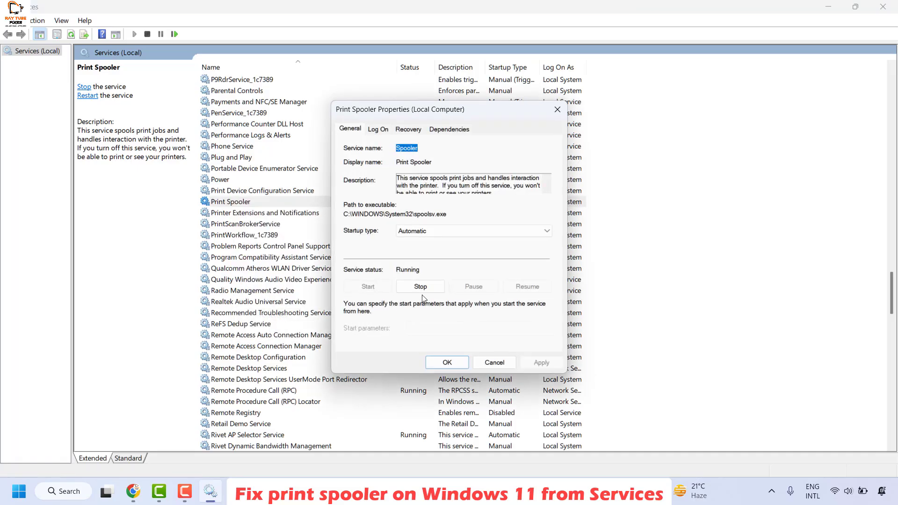
pyautogui.click(421, 287)
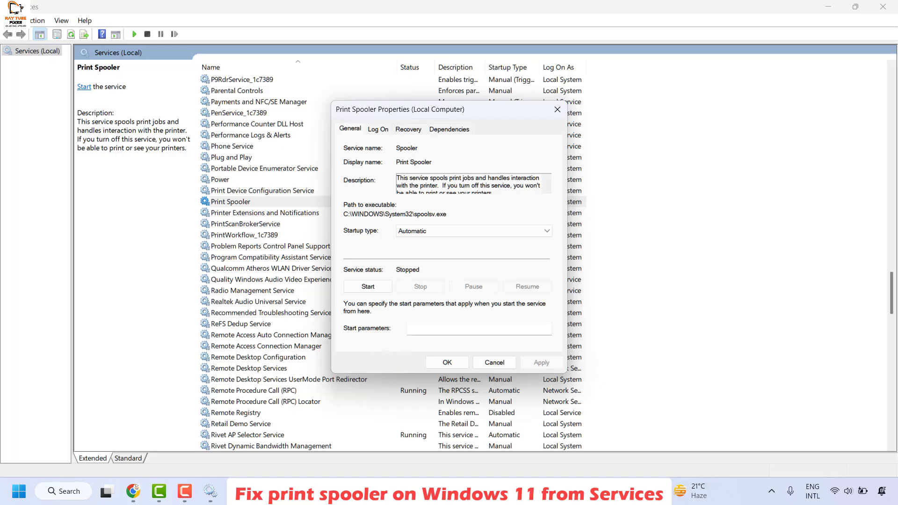
pyautogui.hotkey('alt', 'Tab')
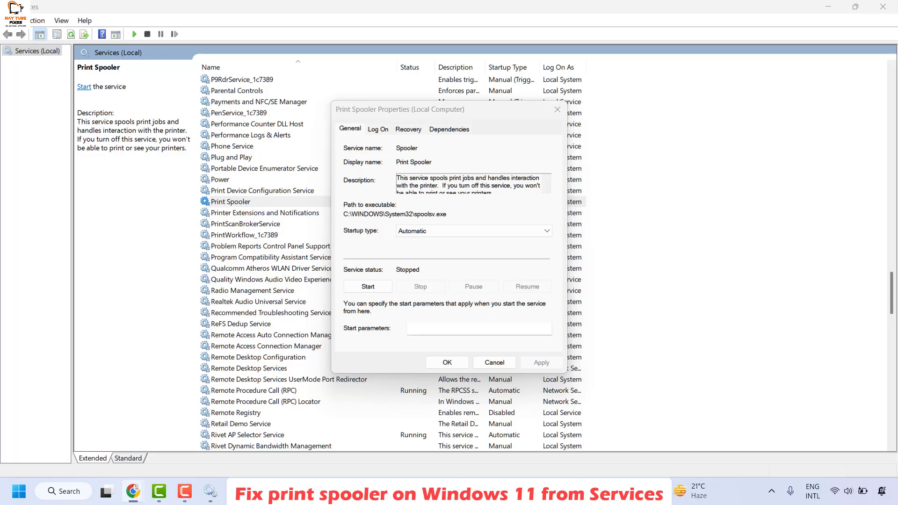
# Open C:\Windows\System32\spool\printers via Run and make sure no queued print files remain.
pyautogui.rightClick(19, 491)
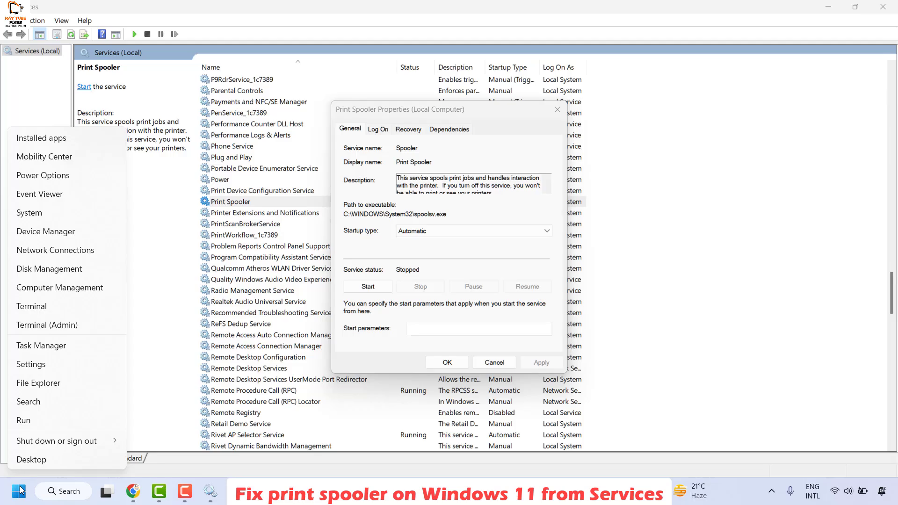
pyautogui.click(32, 423)
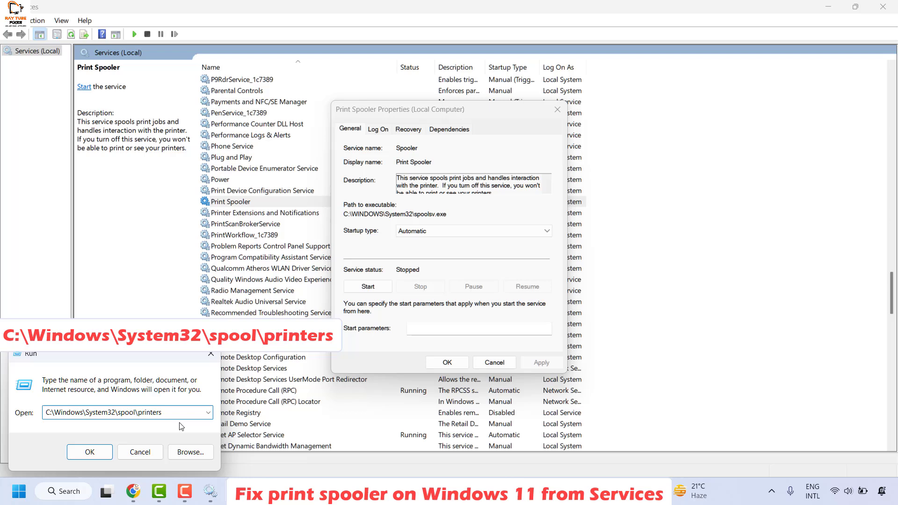
pyautogui.click(90, 452)
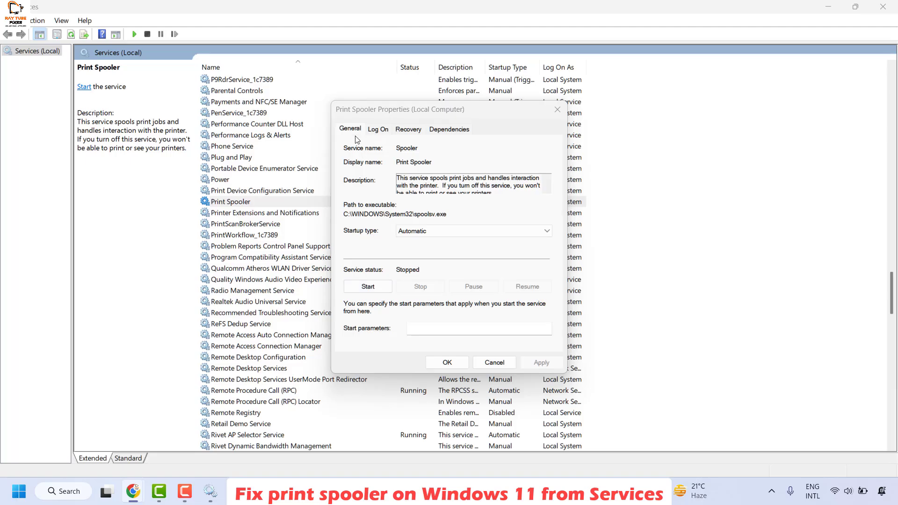
# Start the Print Spooler service again and close its Properties dialog.
pyautogui.click(368, 286)
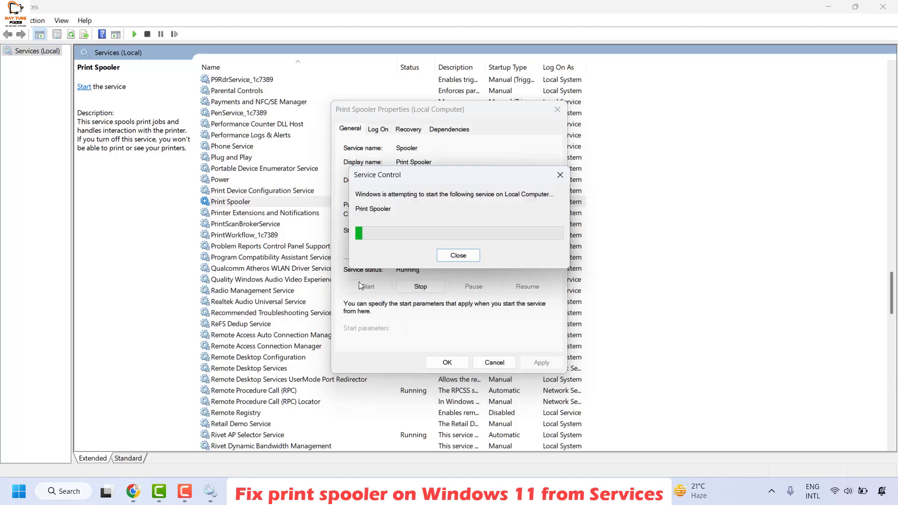
pyautogui.click(447, 362)
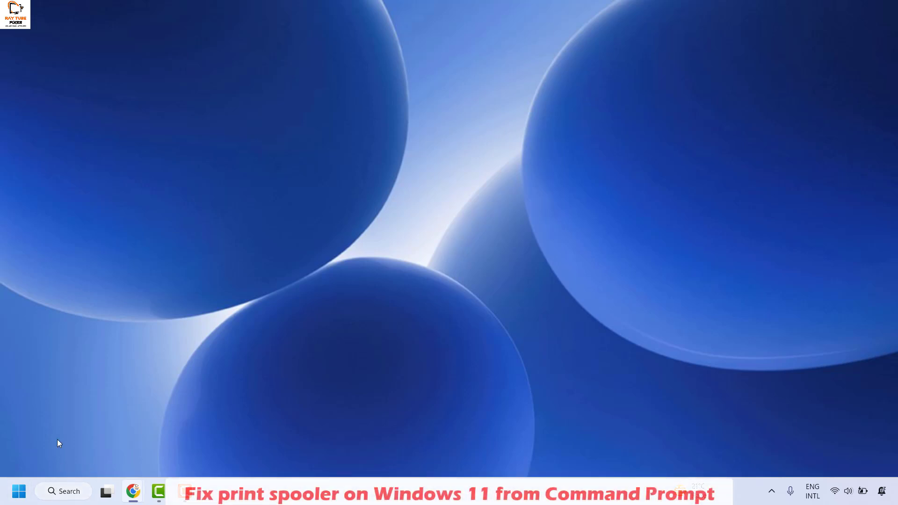
# Find 'cmd' in Windows Search and run Command Prompt as administrator.
pyautogui.click(63, 493)
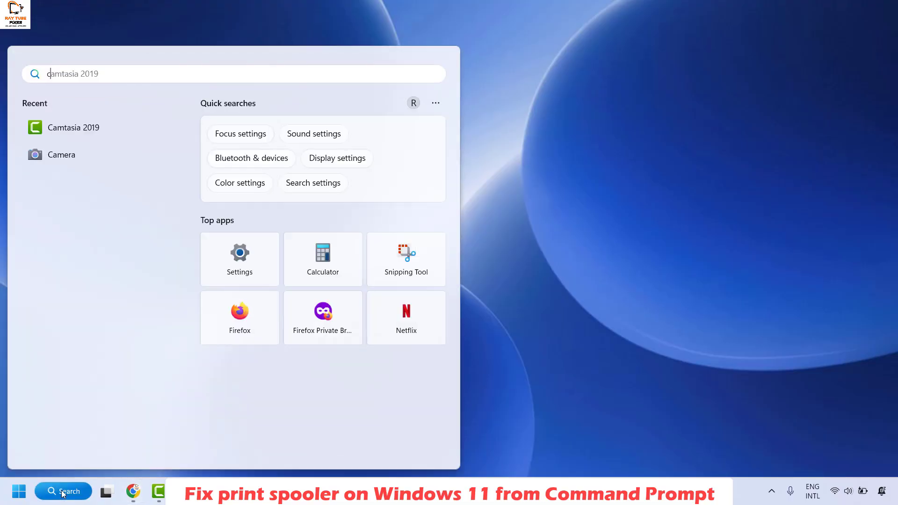
pyautogui.write('cmd')
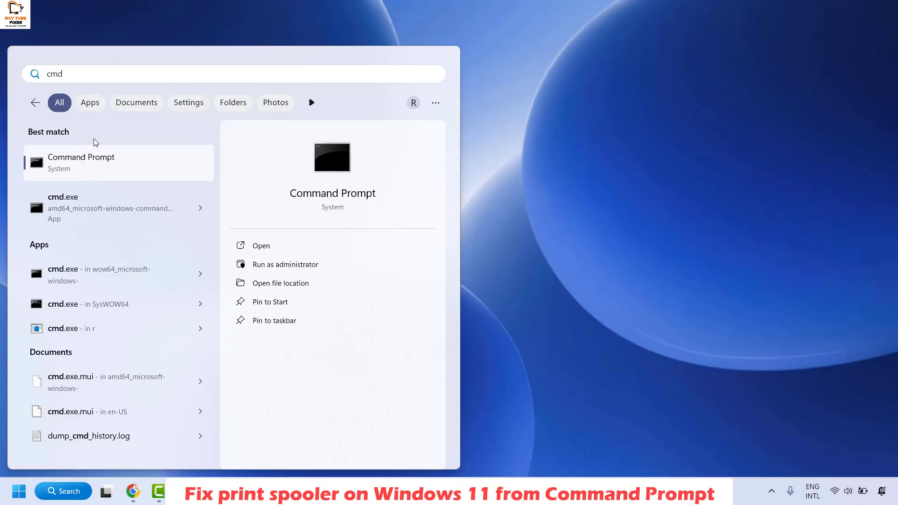
pyautogui.rightClick(79, 167)
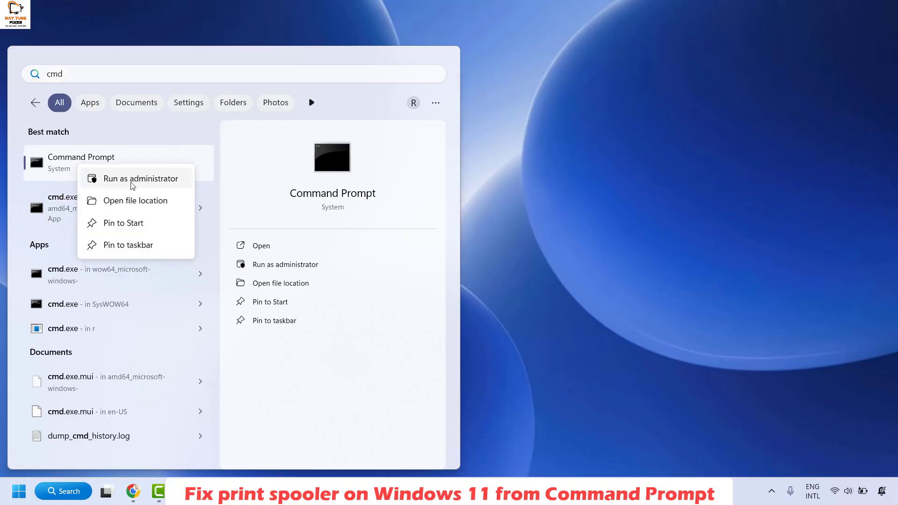
pyautogui.click(131, 183)
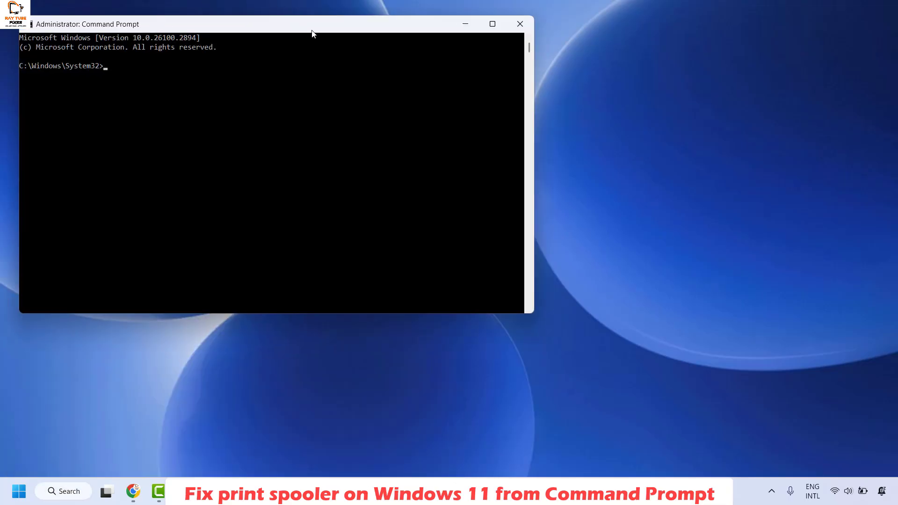
# Centre the console window and run net stop spooler to stop the Print Spooler.
pyautogui.moveTo(313, 32); pyautogui.dragTo(502, 133)
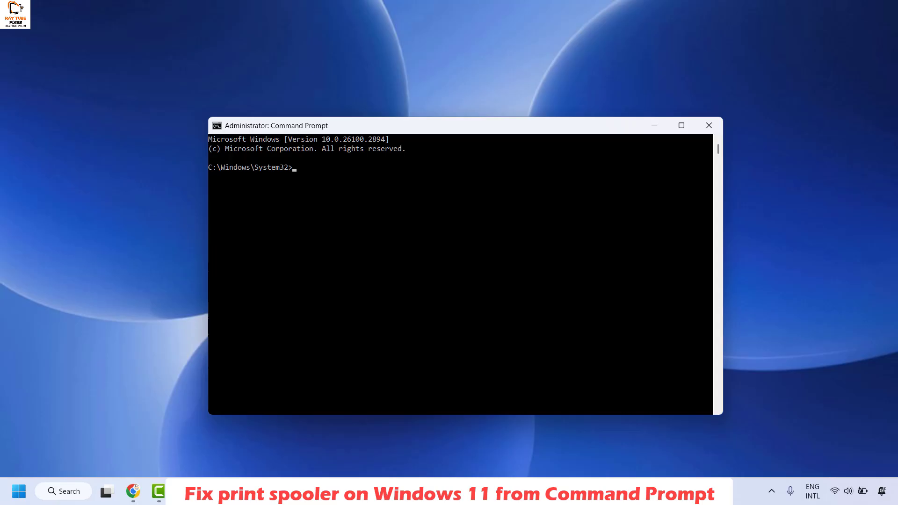
pyautogui.click(134, 491)
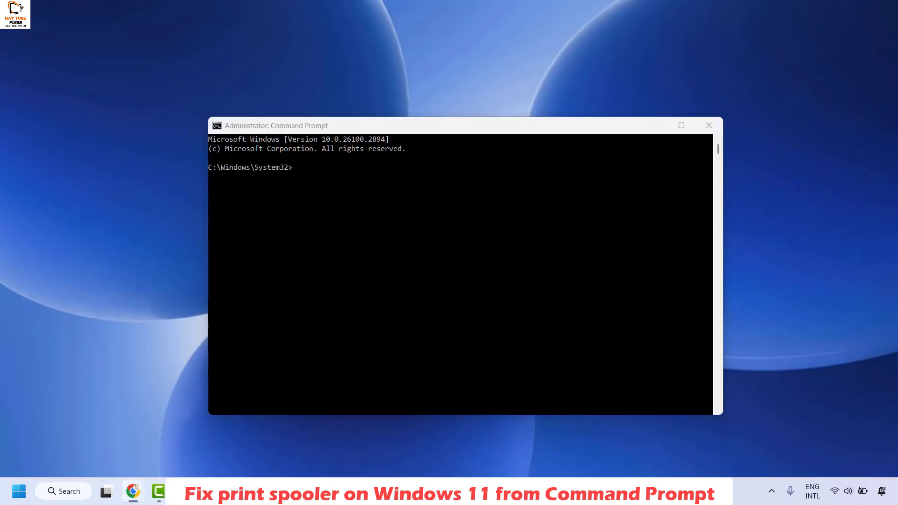
pyautogui.click(342, 173)
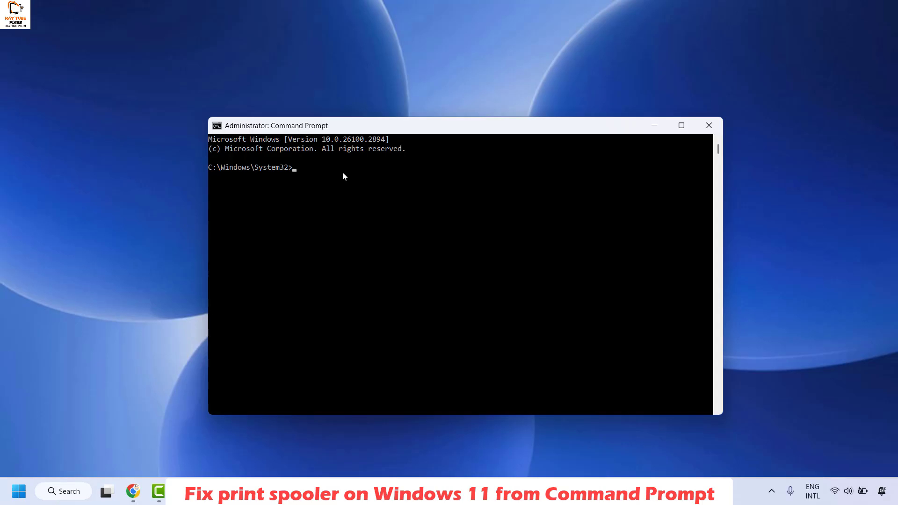
pyautogui.write('net stop spooler')
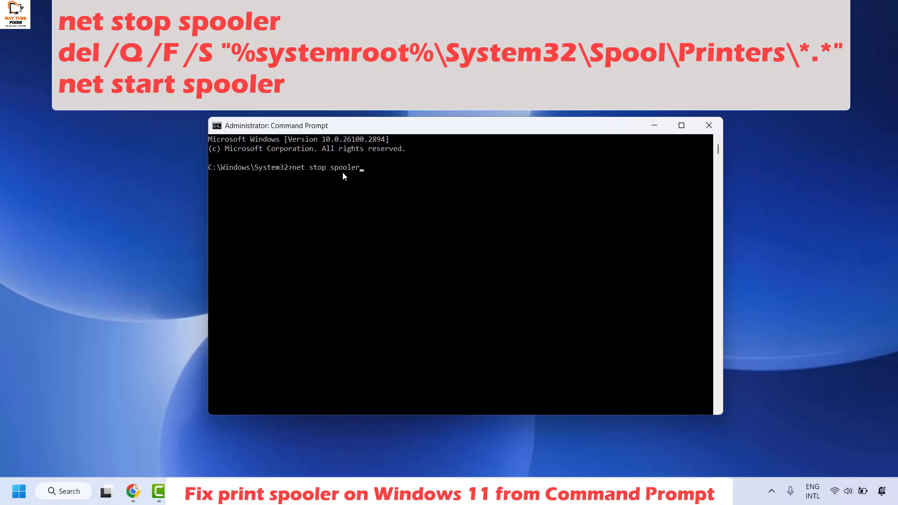
pyautogui.press('Return')
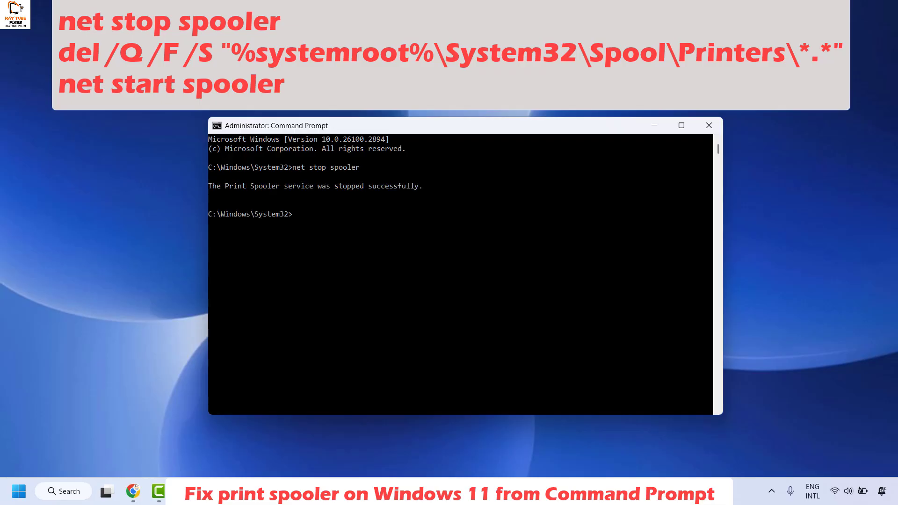
pyautogui.click(133, 491)
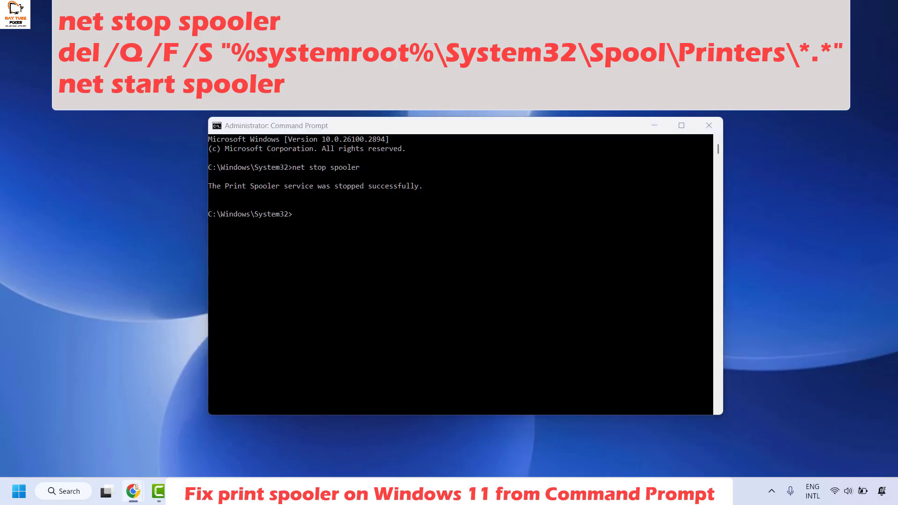
pyautogui.click(302, 215)
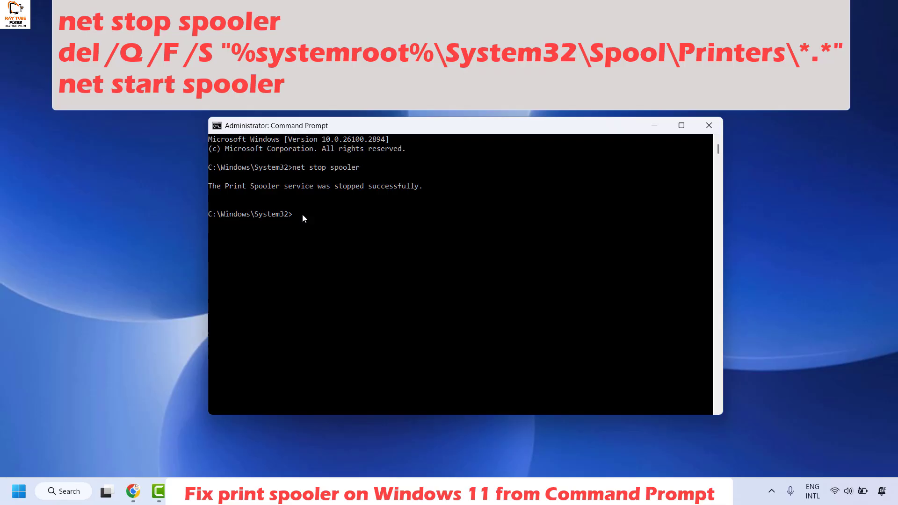
# Paste and run del /Q /F /S %systemroot%\System32\Spool\Printers\*.* to clear spooled files.
pyautogui.rightClick(265, 125)
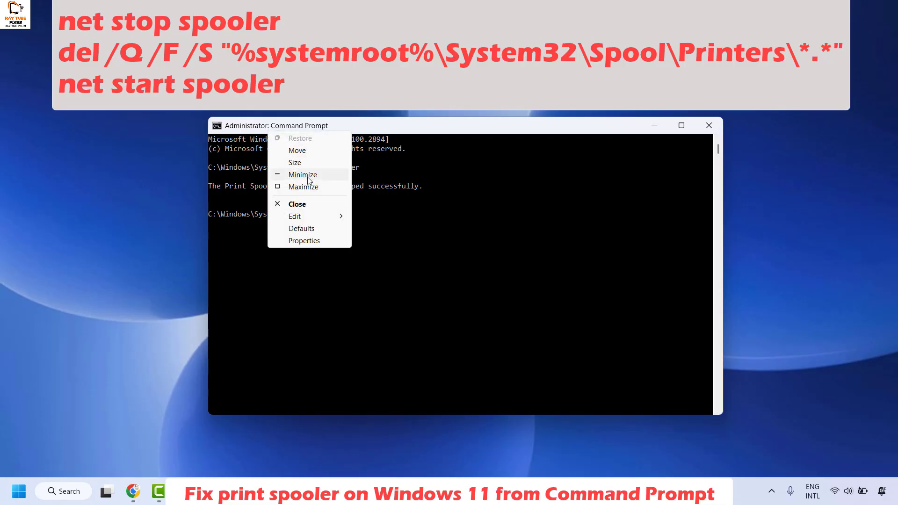
pyautogui.moveTo(312, 216)
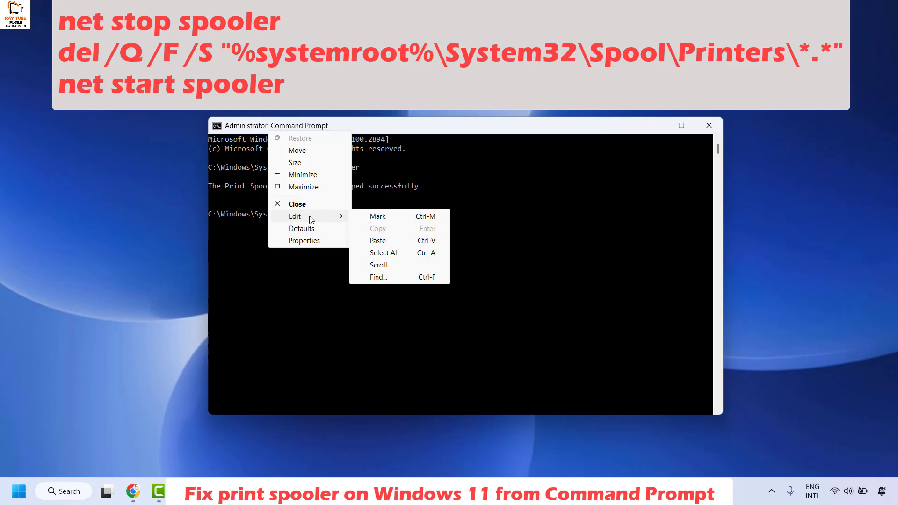
pyautogui.click(378, 241)
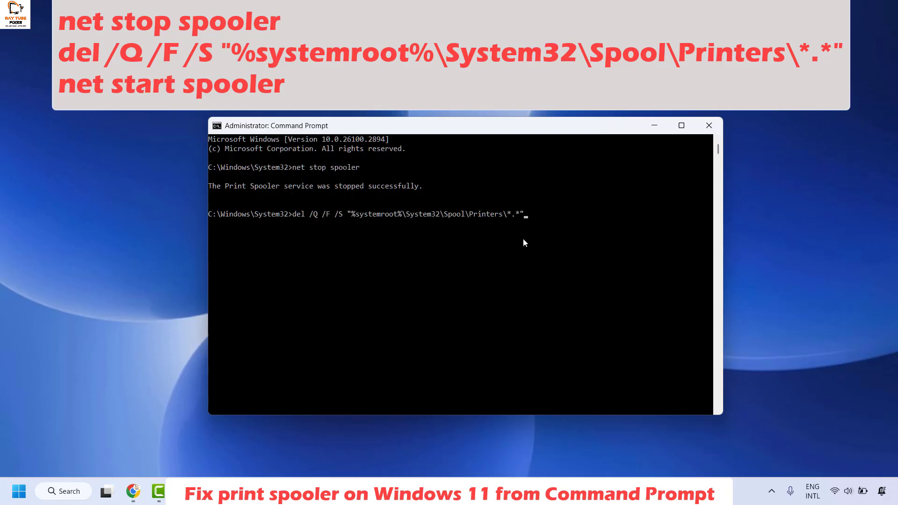
pyautogui.press('Return')
pyautogui.click(133, 491)
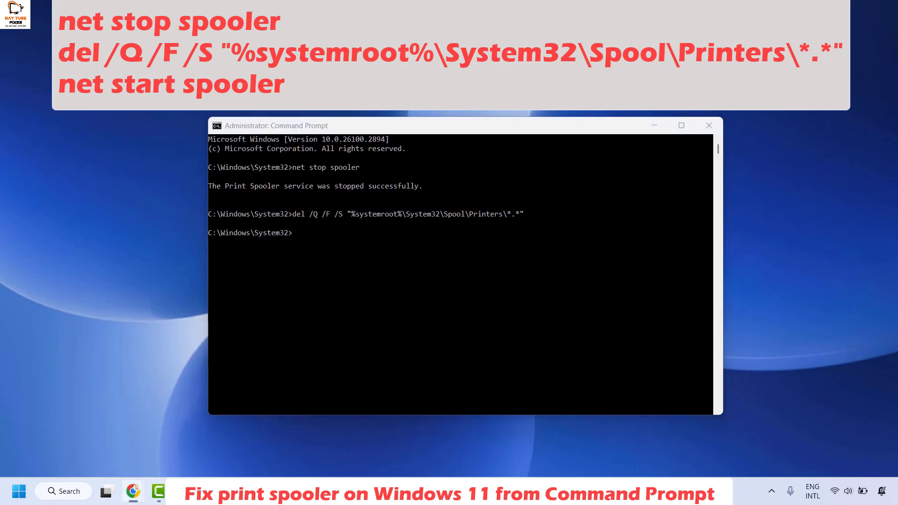
# Run net start spooler to restart the Print Spooler service.
pyautogui.click(308, 234)
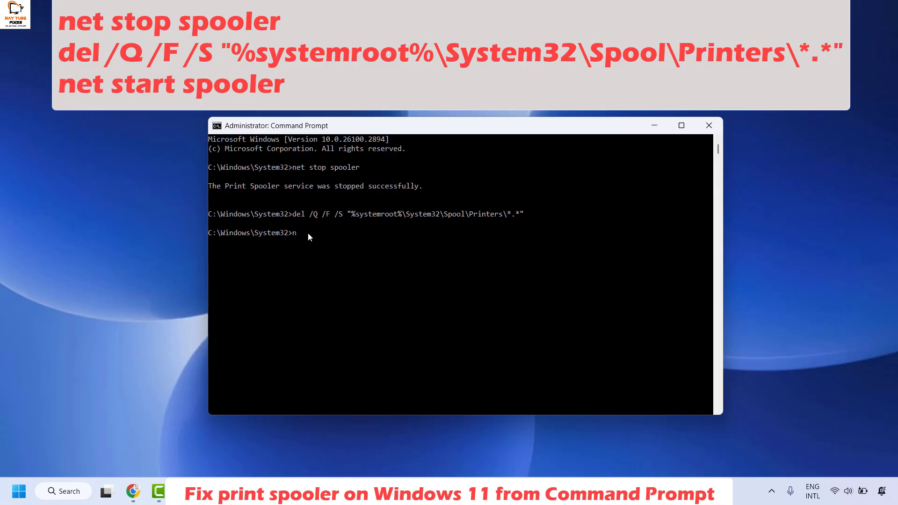
pyautogui.write('net start spooler')
pyautogui.press('Return')
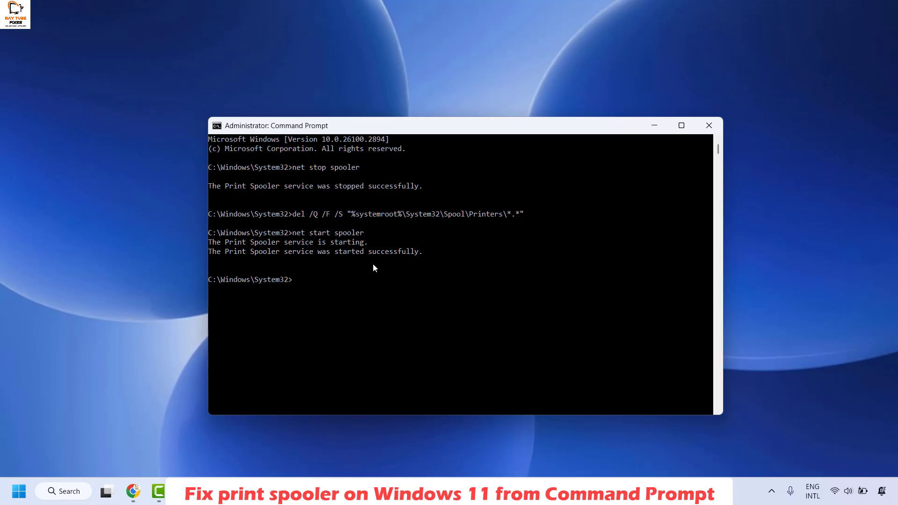
pyautogui.click(709, 124)
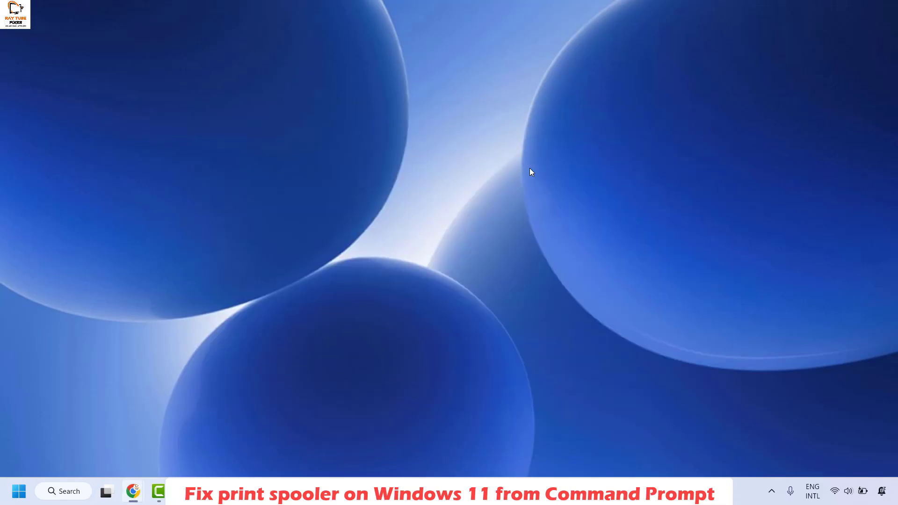